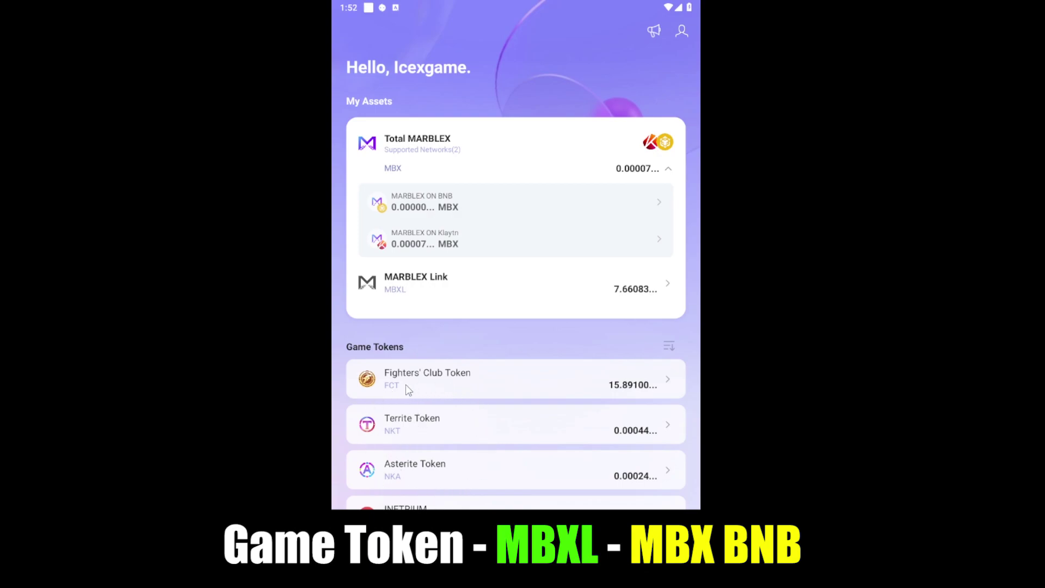
Exchange the full Fighters' Club Token (FCT) balance for MBXL, bringing MBXL to about 9.22.
left_click(464, 381)
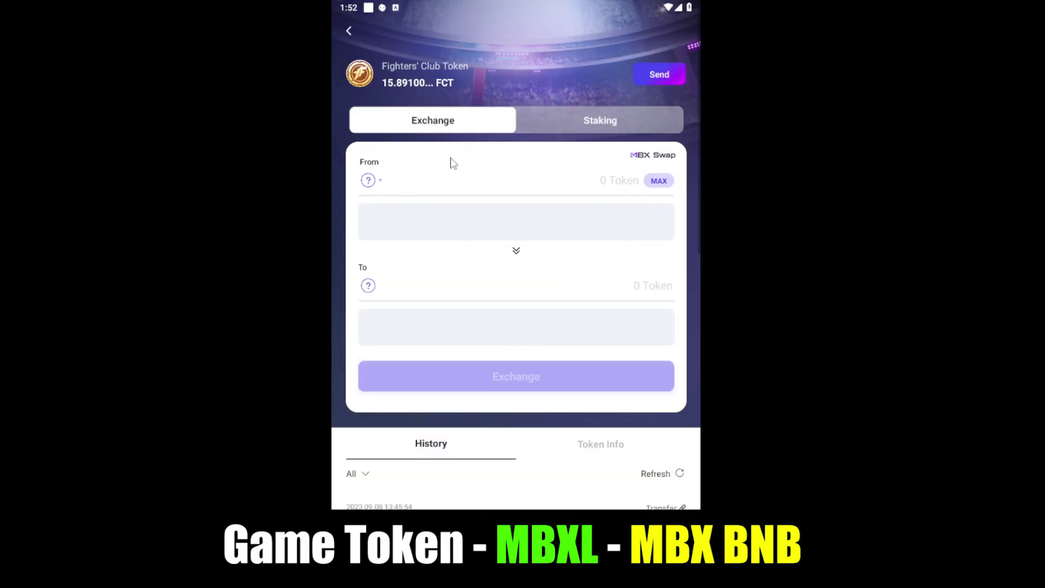
left_click(660, 186)
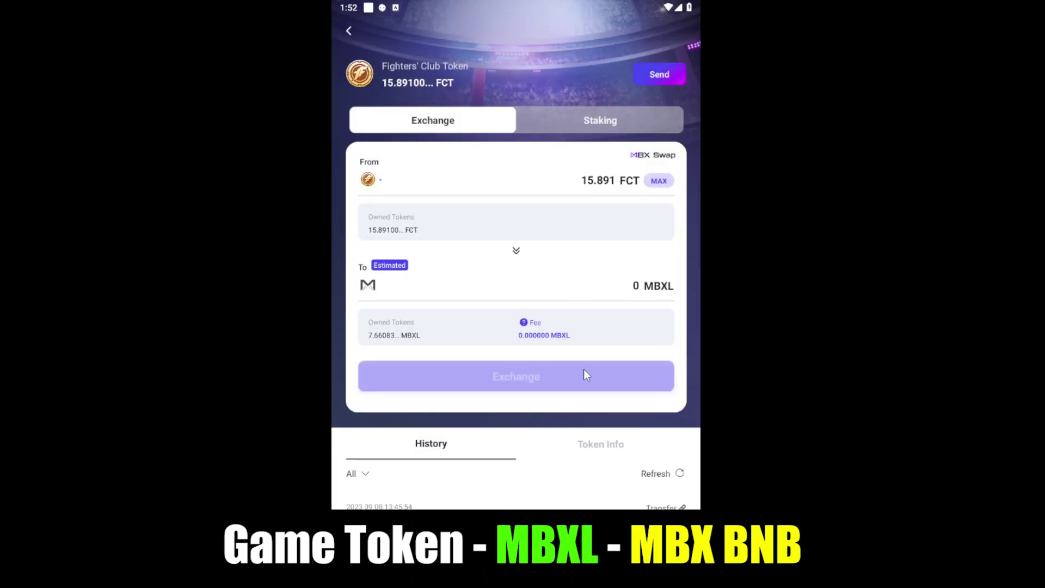
left_click(584, 373)
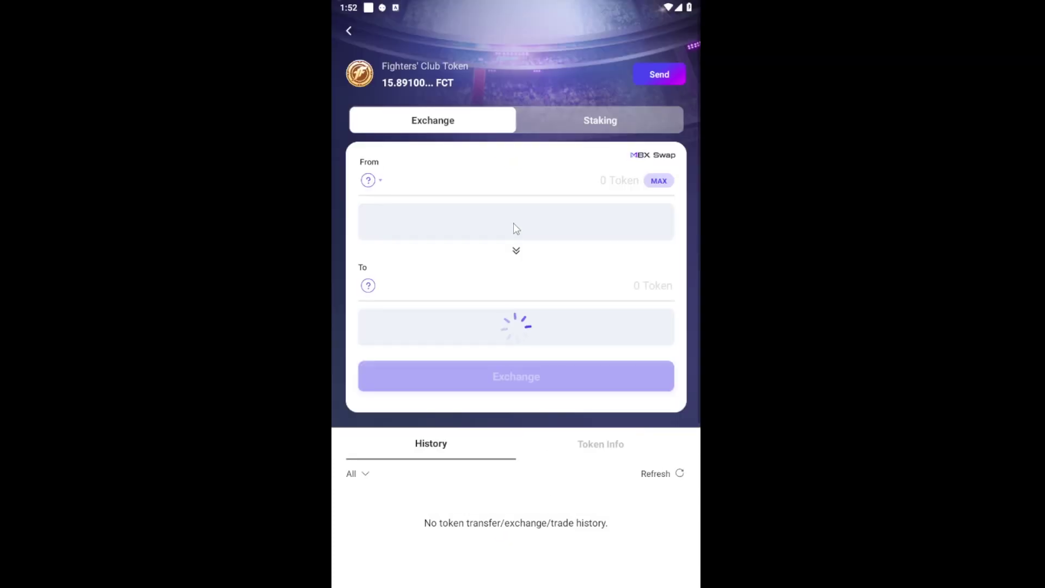
left_click(354, 30)
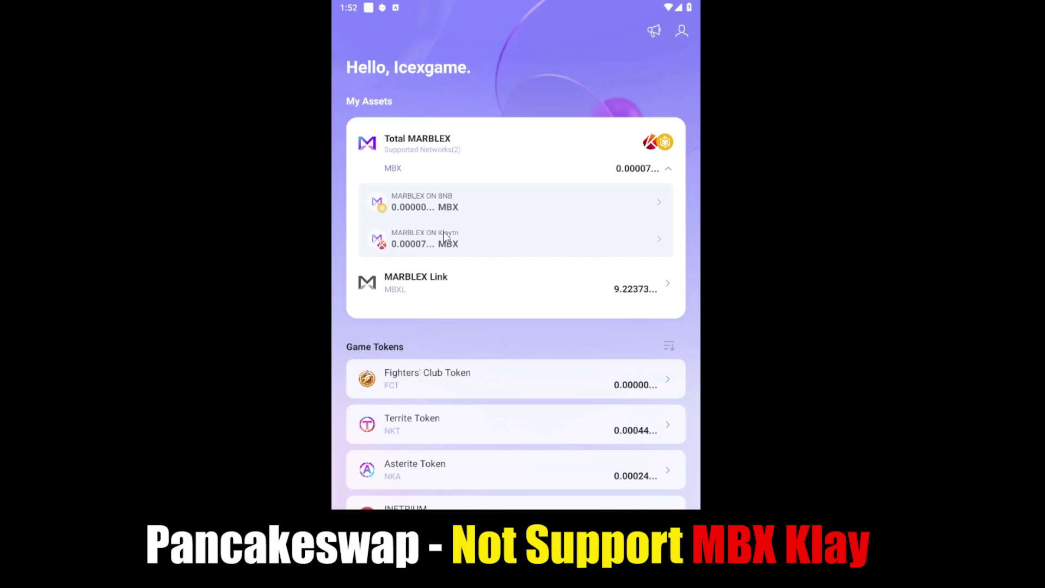
Start an MBXL warp to BNB (BEP-20) and fill in the full MBXL balance.
left_click(440, 289)
left_click(545, 321)
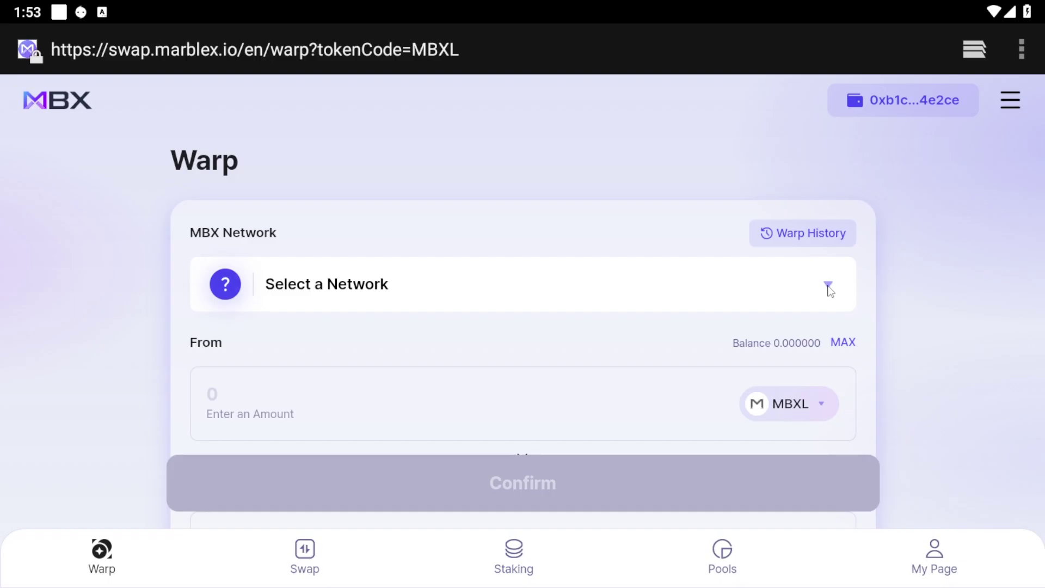
left_click(805, 286)
left_click(268, 473)
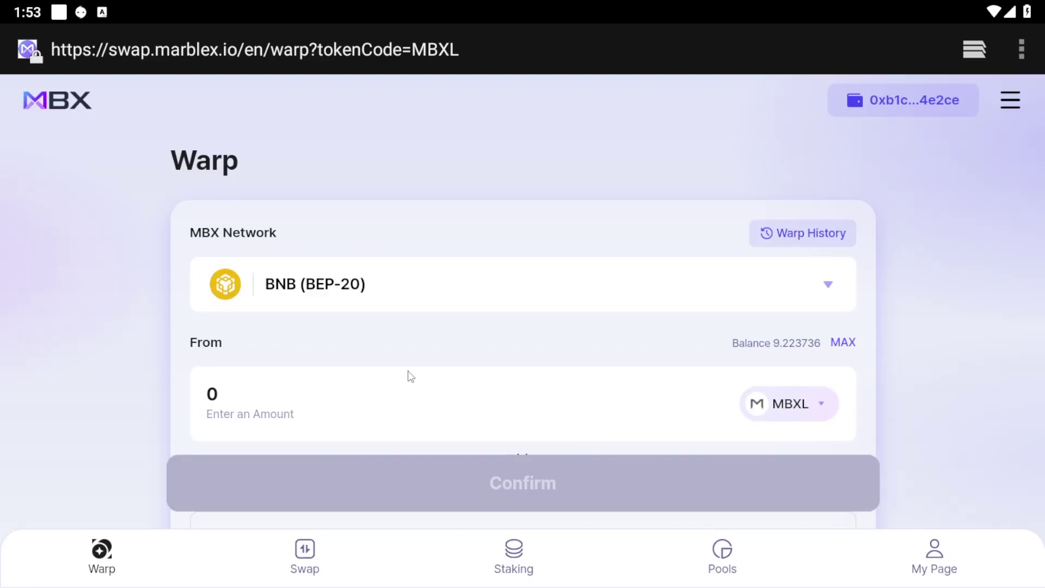
scroll(485, 308, "down", 3)
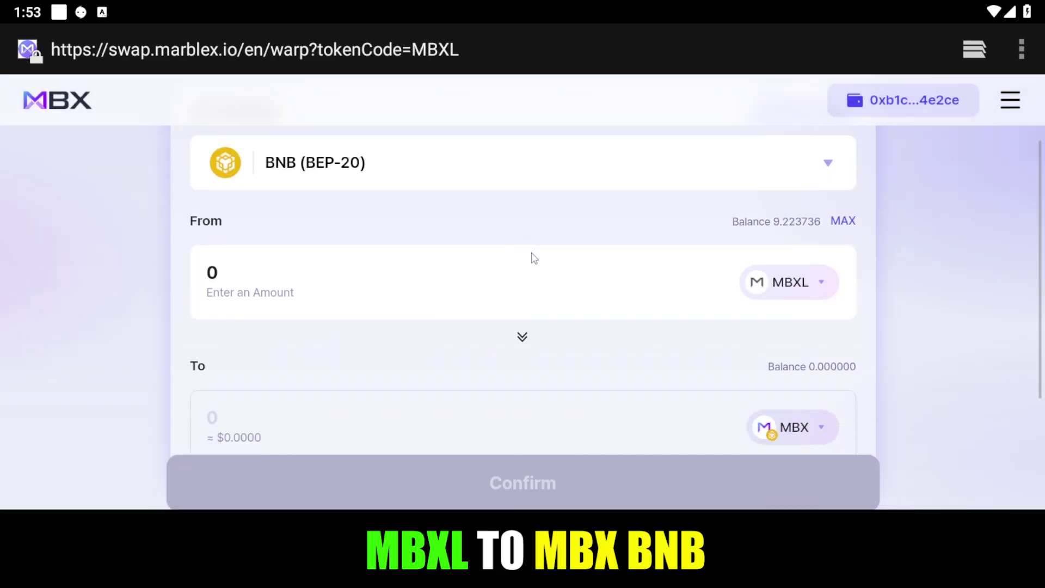
left_click(842, 224)
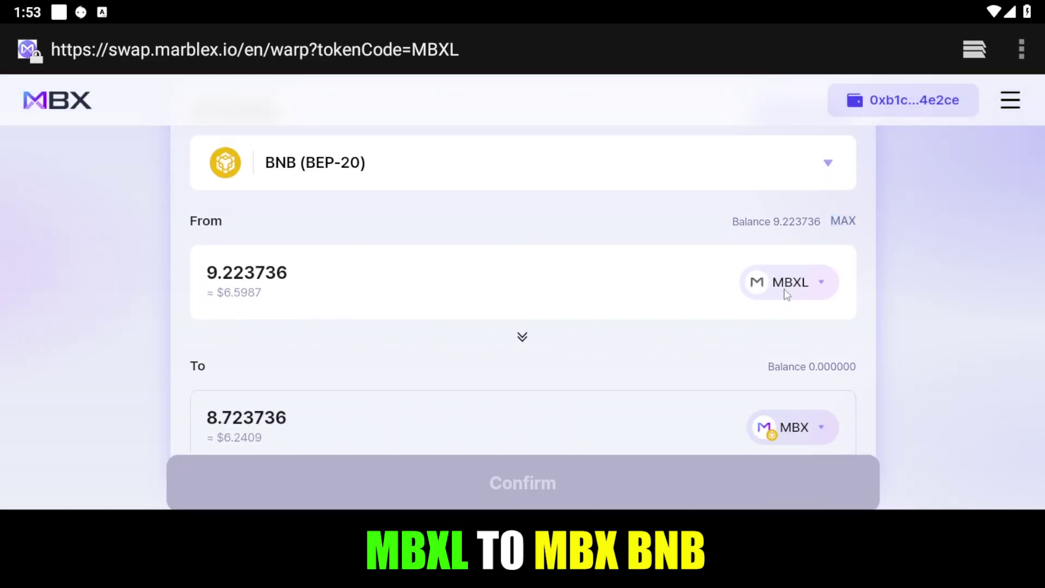
Trial-edit the warp amount to 4, then restore the full 9.223736 MBXL.
scroll(528, 272, "down", 1)
scroll(528, 273, "down", 1)
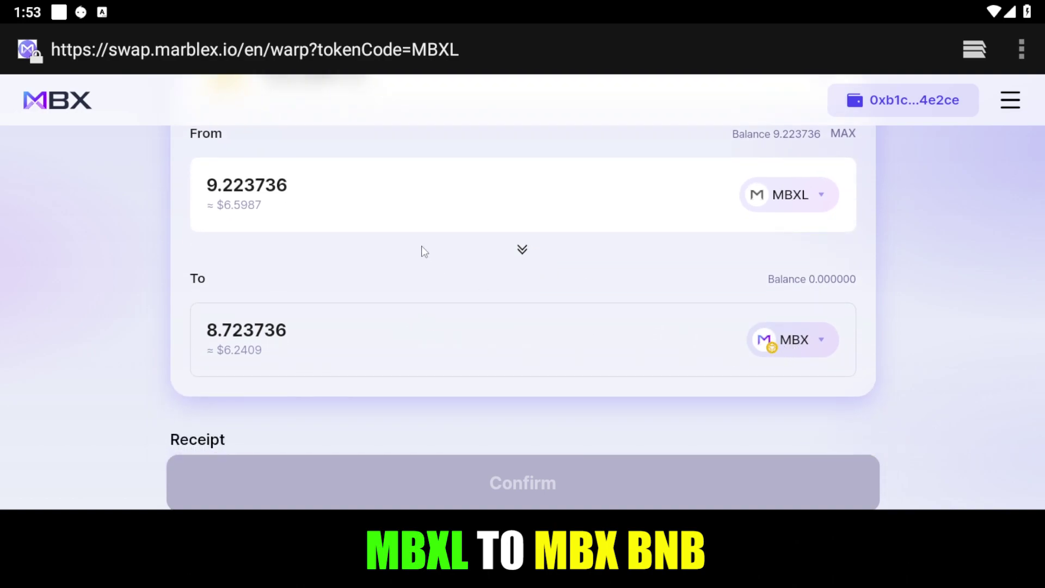
left_click(296, 203)
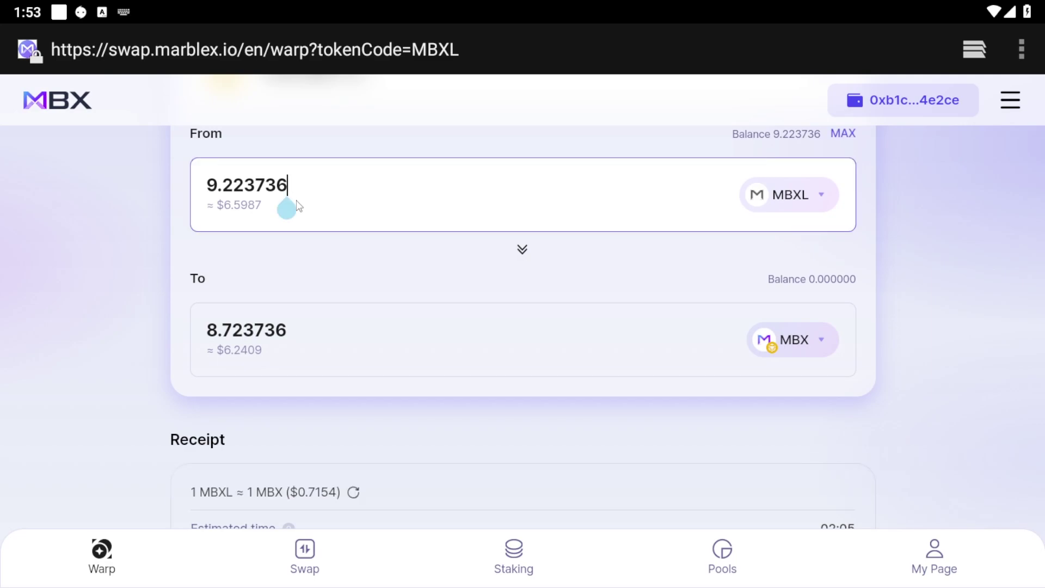
key("BackSpace")
key("BackSpace")
key("BackSpace")
key("BackSpace")
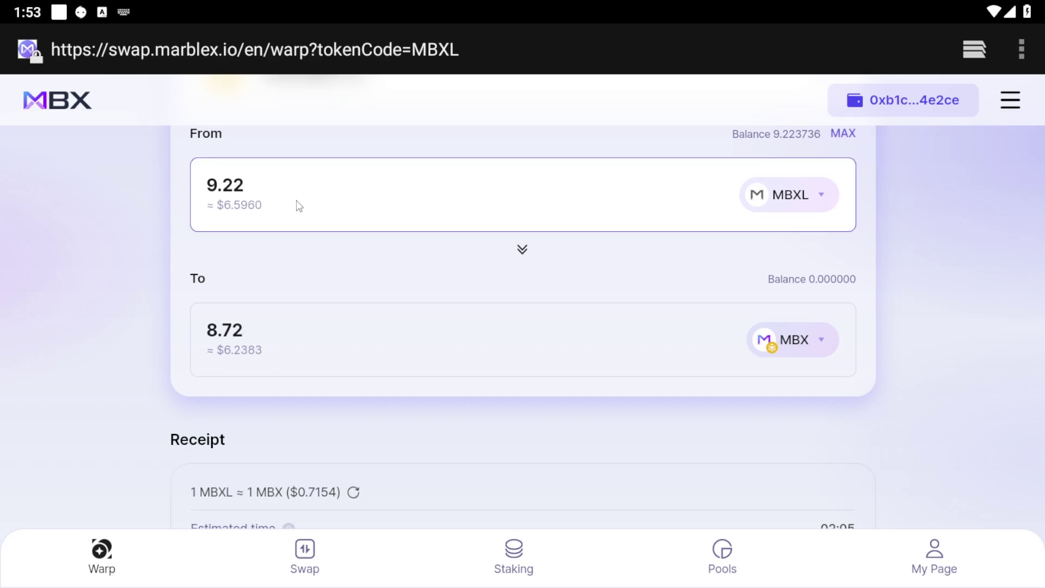
key("BackSpace")
key("BackSpace")
key("BackSpace")
key("BackSpace")
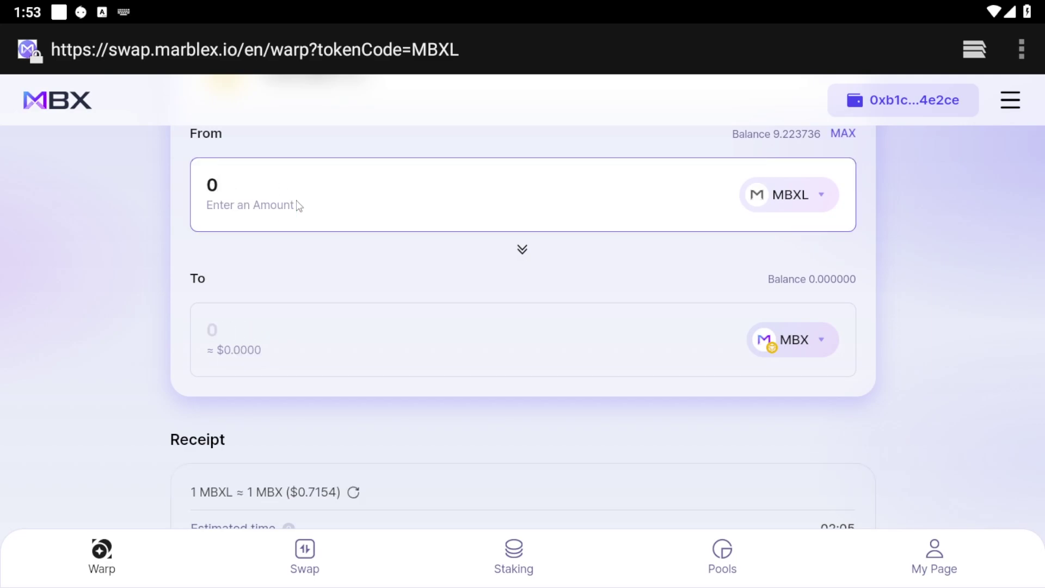
type("4")
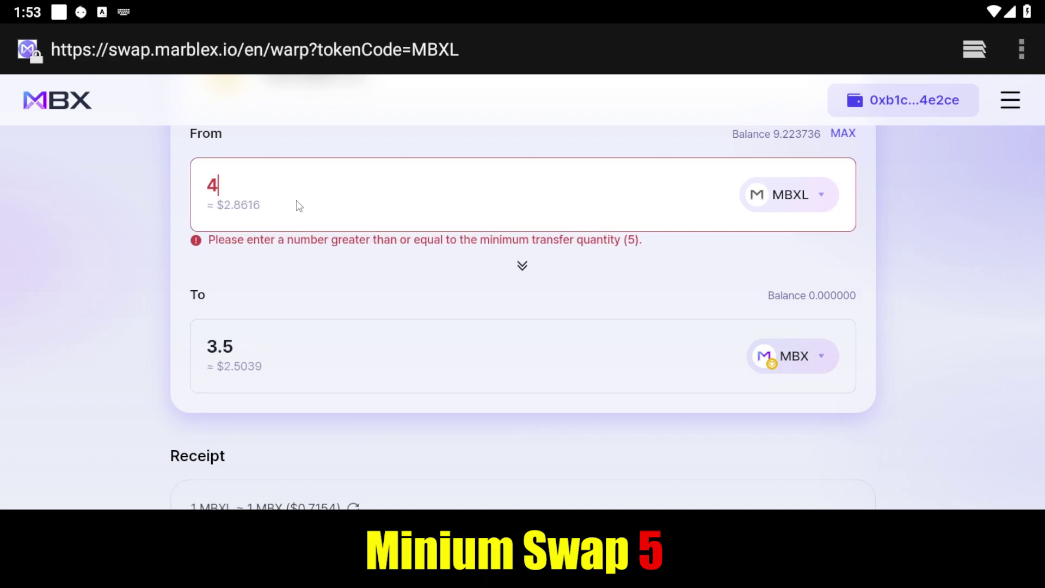
key("BackSpace")
left_click(843, 134)
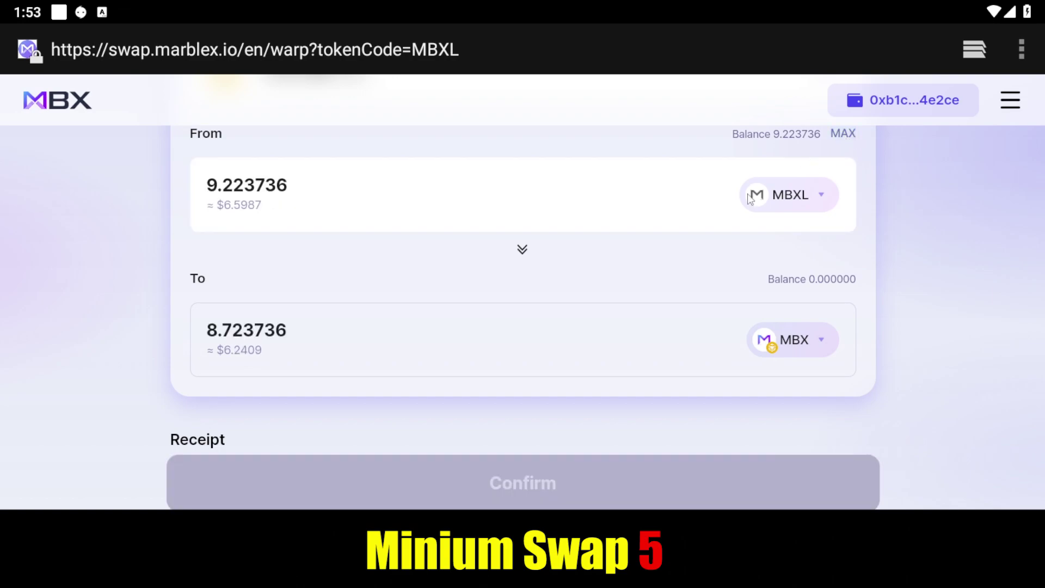
Accept all terms and confirm the warp, receiving about 8.72 MBX on BNB.
scroll(432, 289, "down", 3)
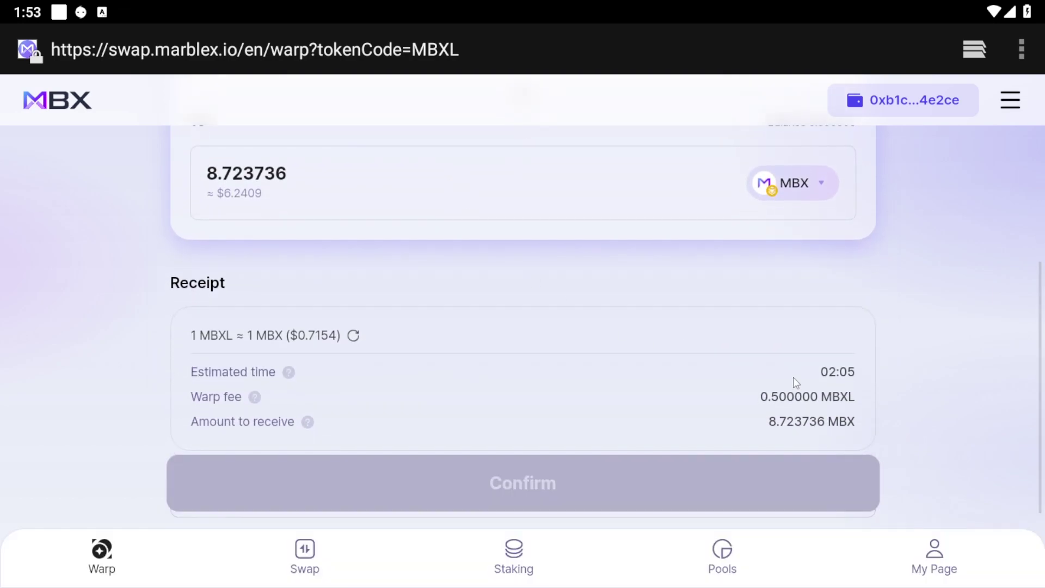
scroll(794, 380, "down", 2)
scroll(632, 305, "down", 1)
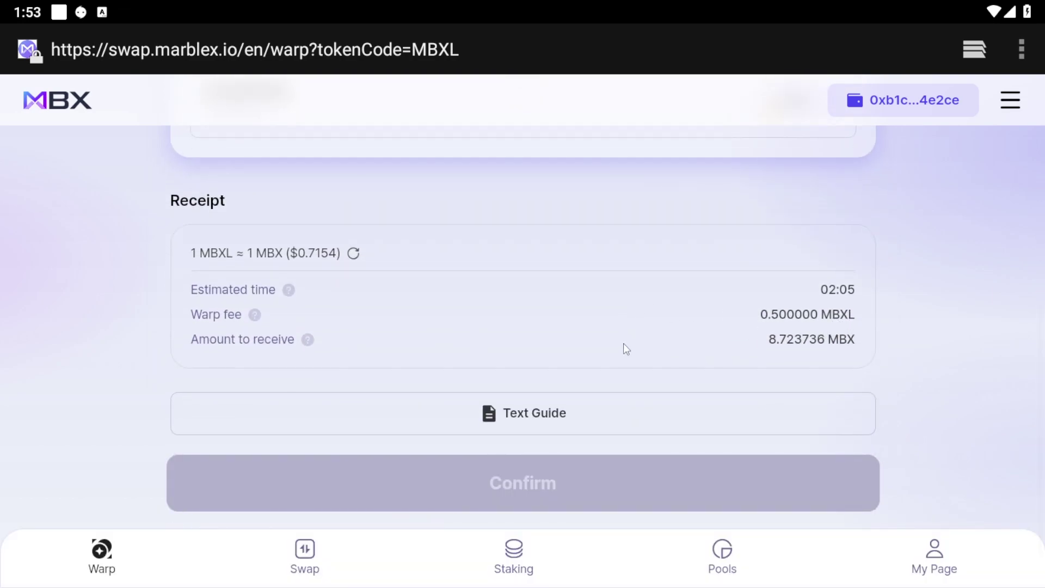
scroll(627, 348, "down", 1)
left_click(182, 412)
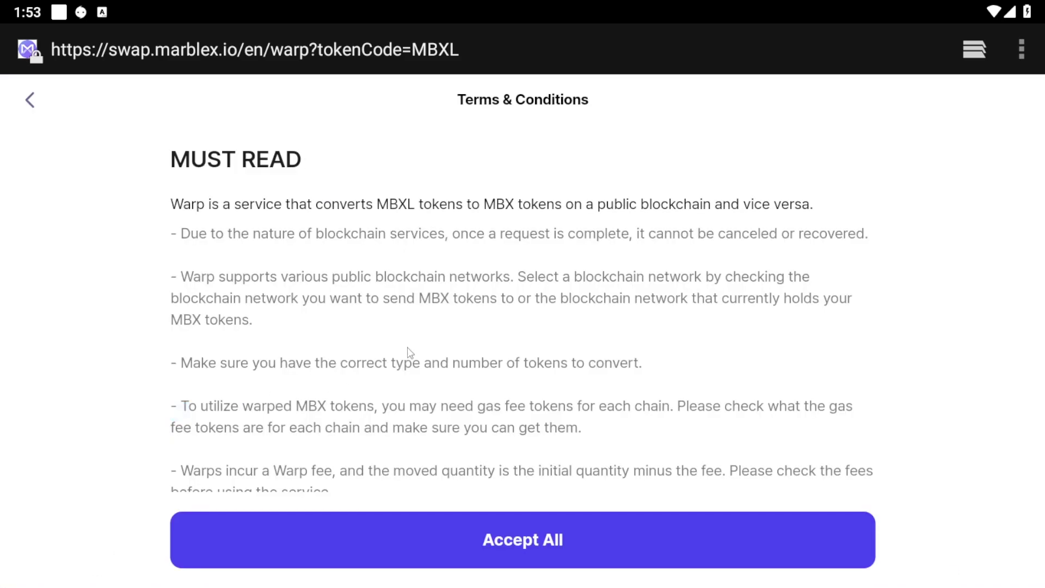
left_click(554, 546)
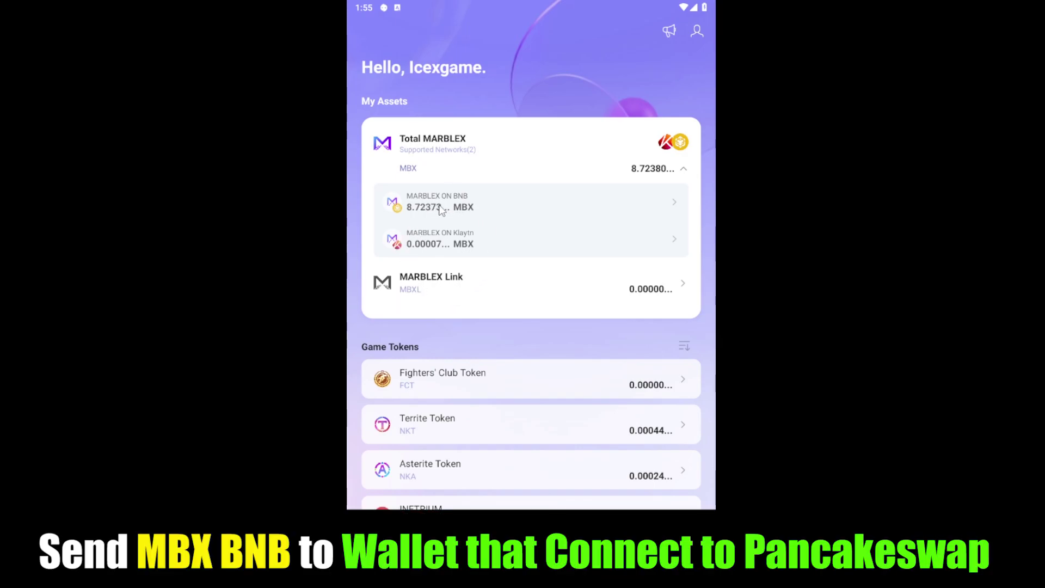
Open the MARBLEX ON BNB balance and start sending its MBX.
left_click(460, 207)
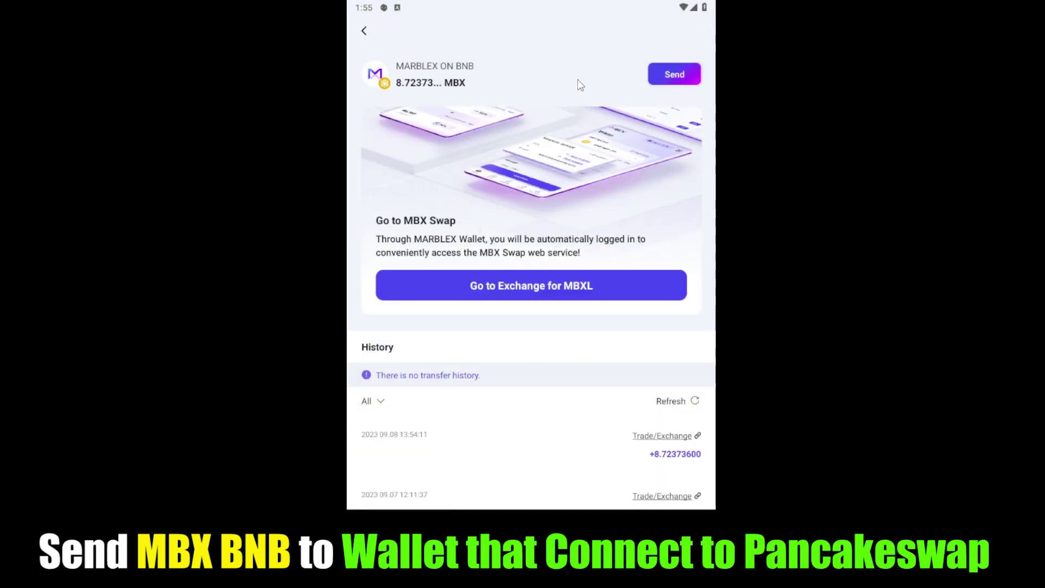
left_click(673, 79)
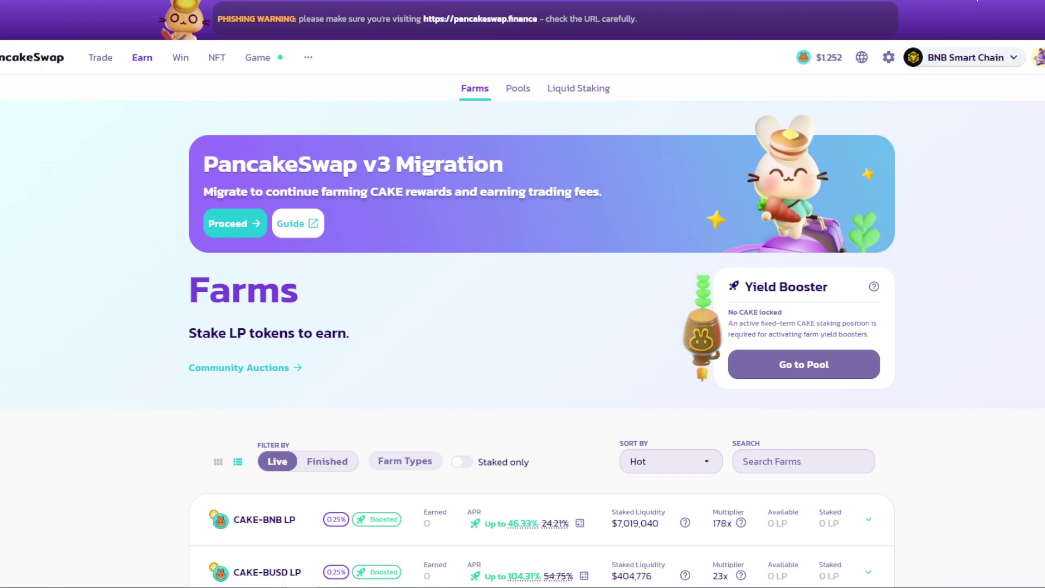
Search managed assets for MBX, confirming 8.473 MBX on BNB is enabled, then clear the search.
left_click(964, 1)
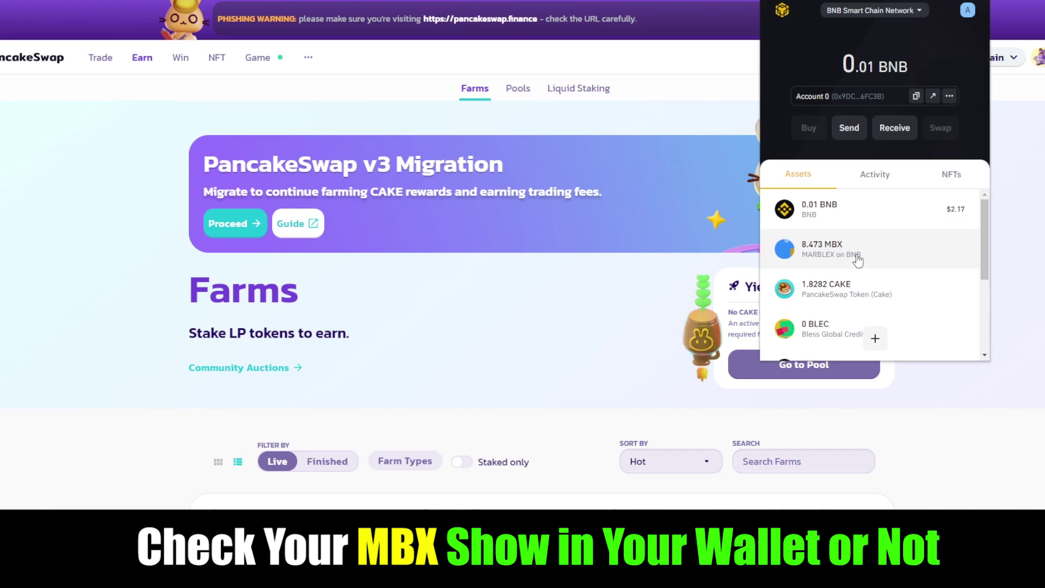
left_click(875, 340)
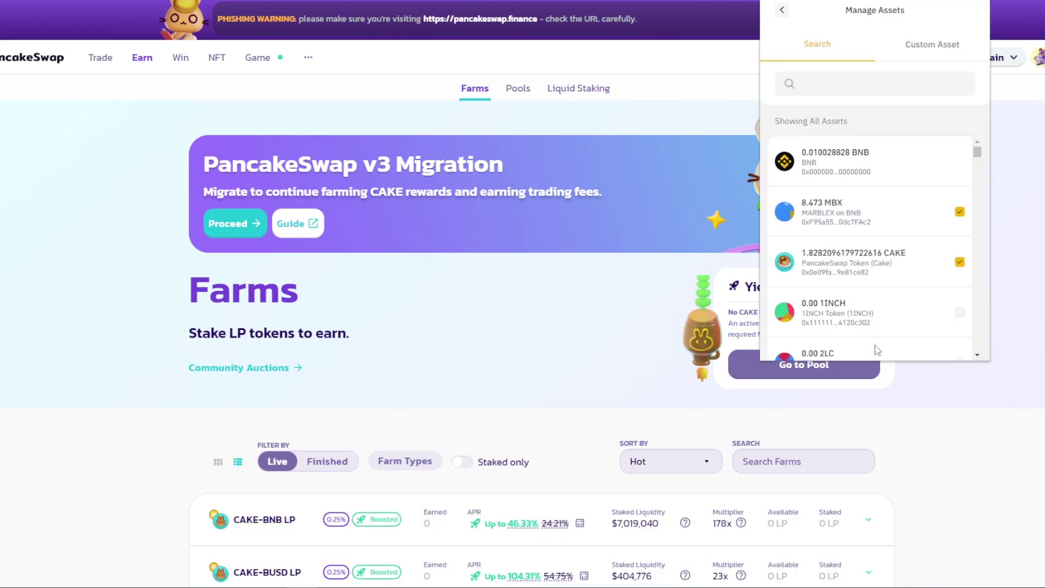
left_click(849, 85)
type("MB")
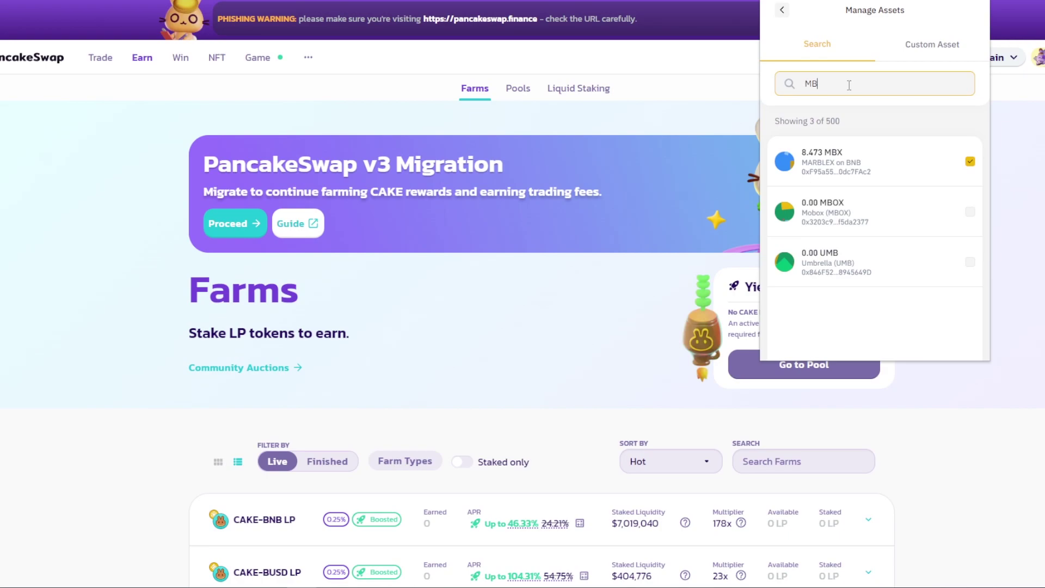
type("X")
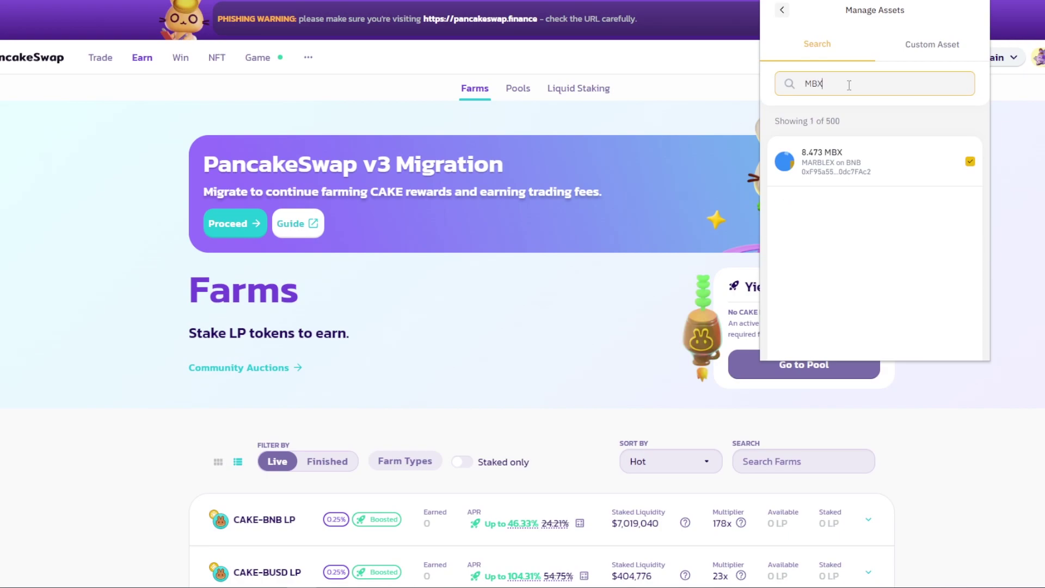
key("BackSpace")
key("BackSpace")
key("BackSpace")
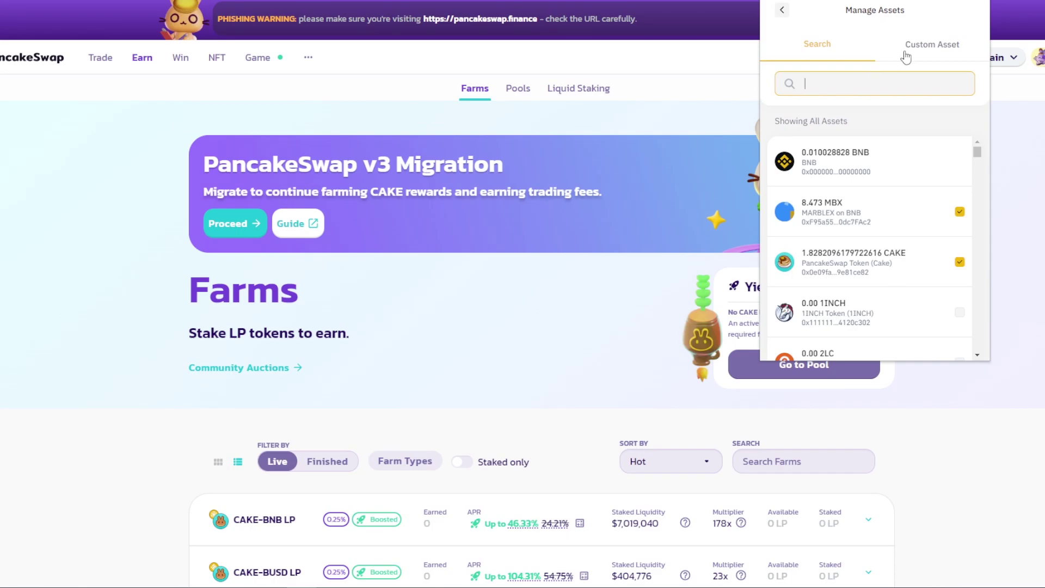
Switch to Custom Asset and select the BNB MBX contract address in the Medium article.
left_click(907, 54)
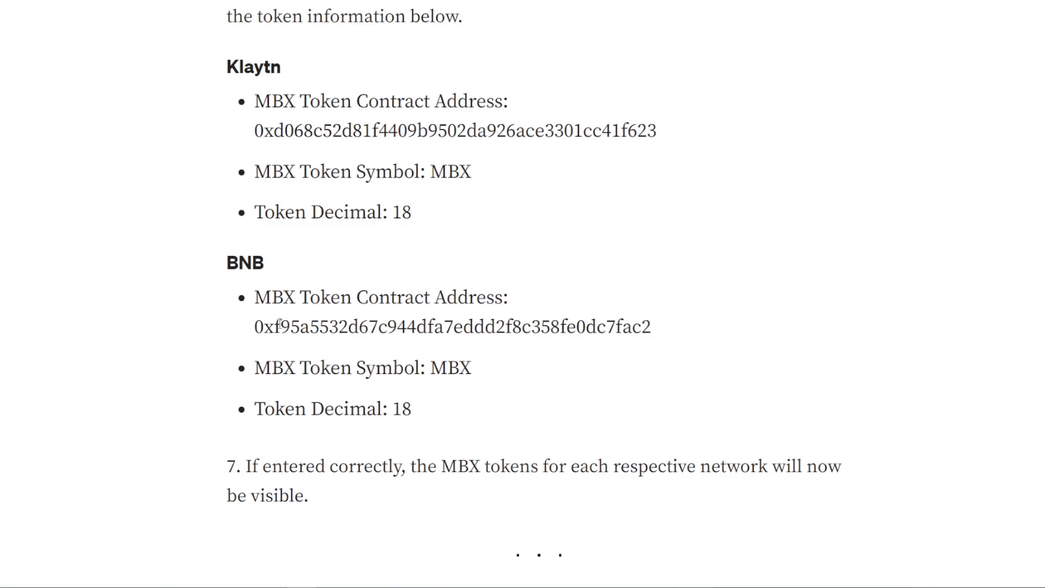
left_click_drag(256, 326, 652, 328)
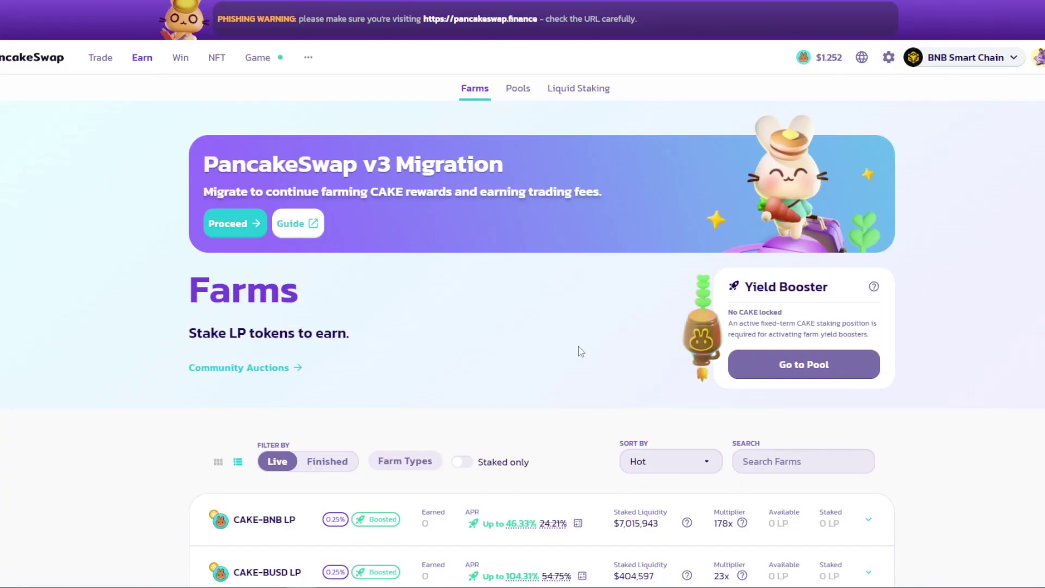
mouse_move(100, 57)
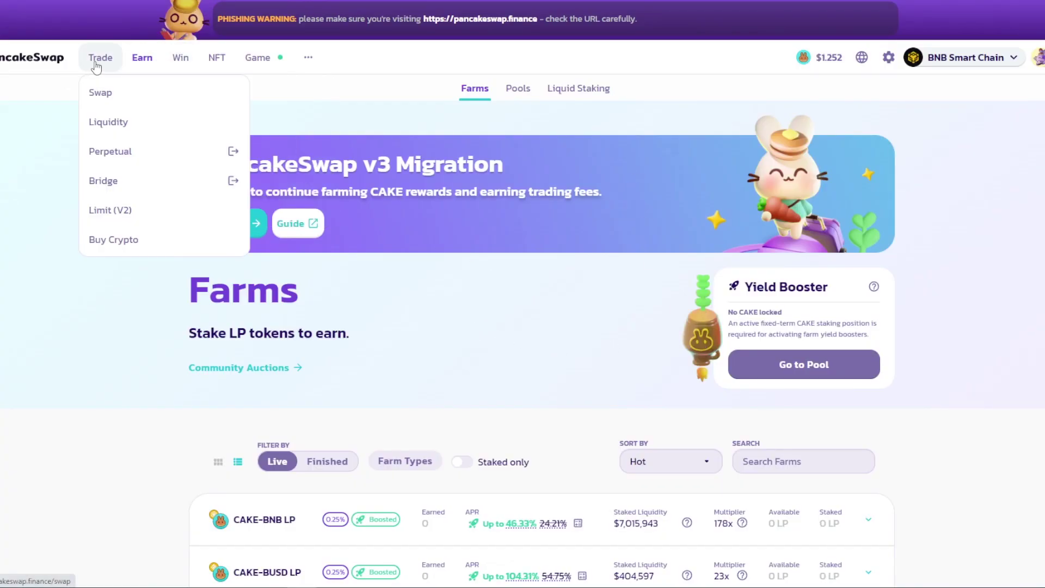
Set the swap pair to sell MBX and receive USDT.
left_click(100, 92)
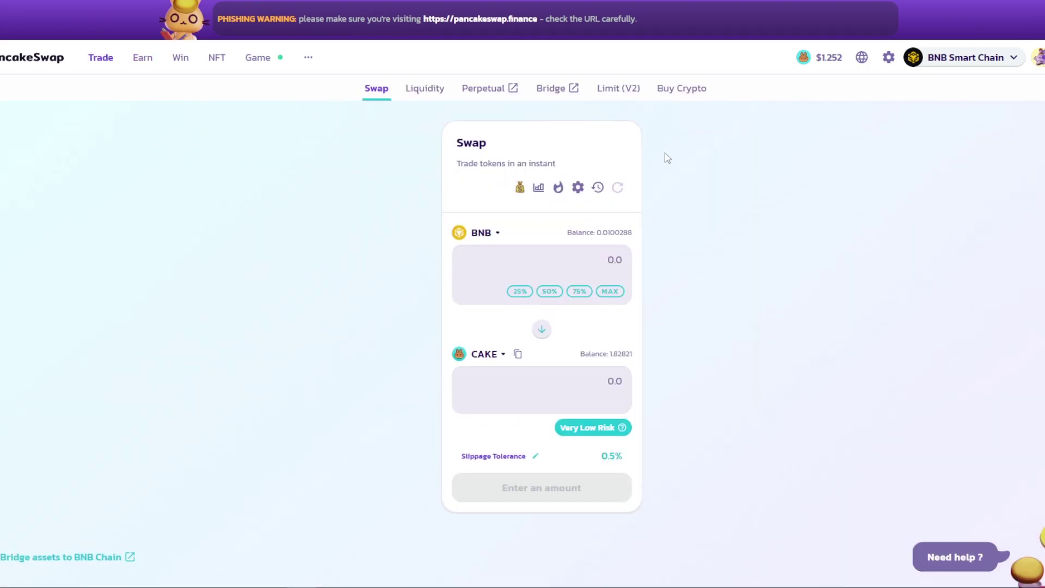
left_click(486, 233)
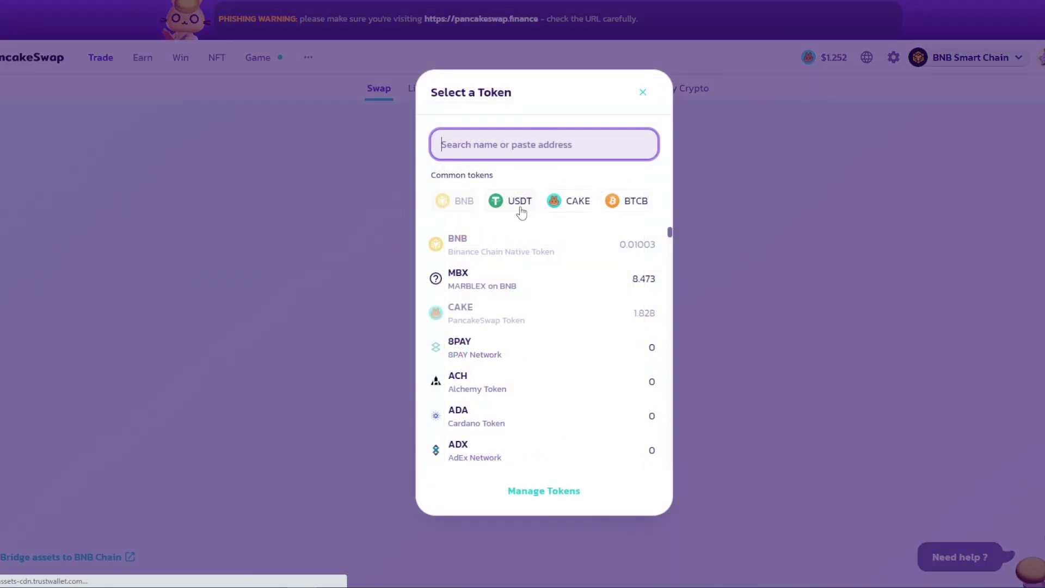
left_click(498, 283)
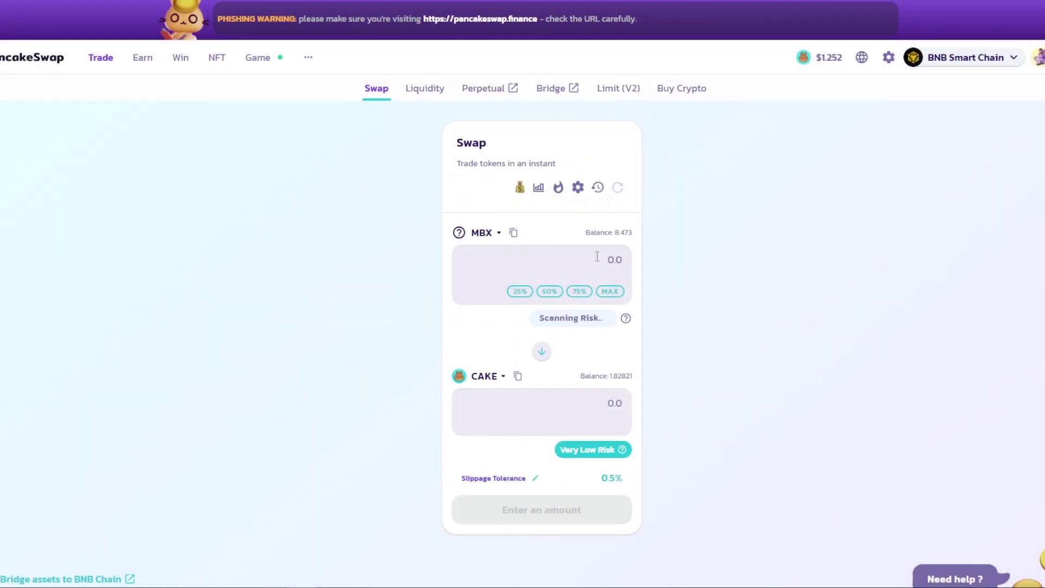
left_click(500, 377)
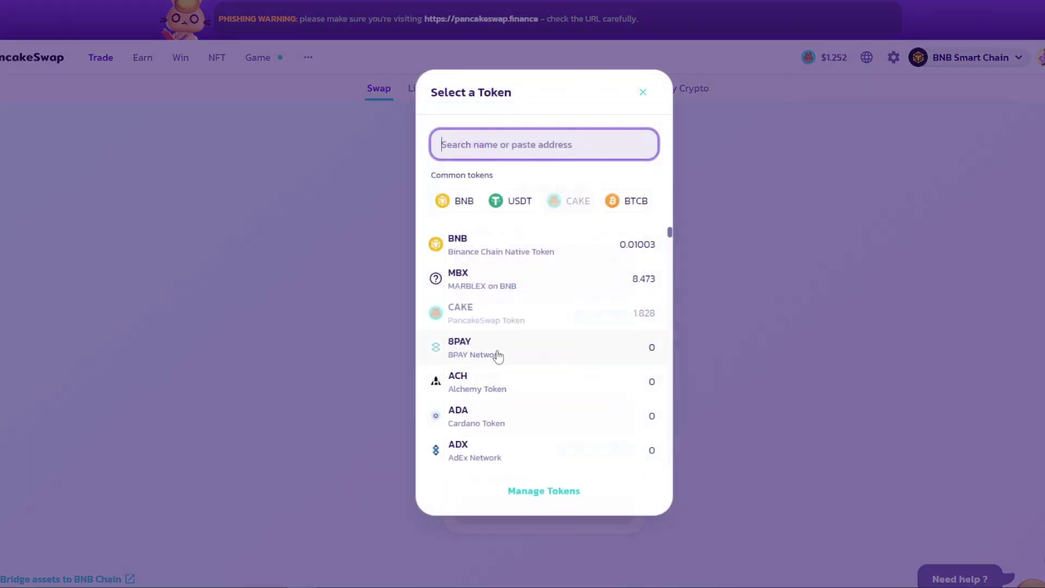
left_click(512, 202)
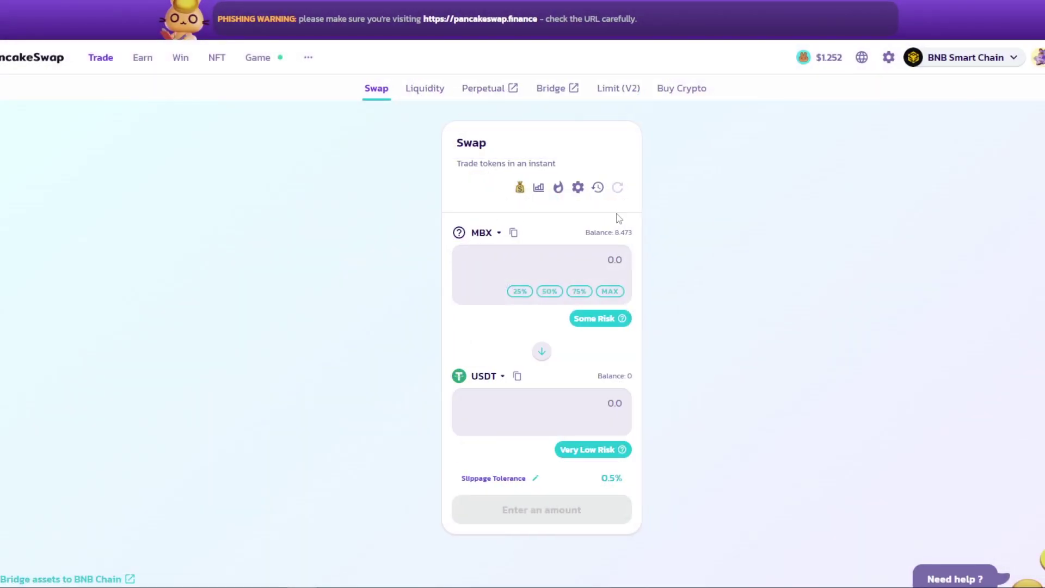
Swap the full 8.473 MBX balance for about 5.96 USDT; review minimum received and fee.
left_click(609, 265)
type("1")
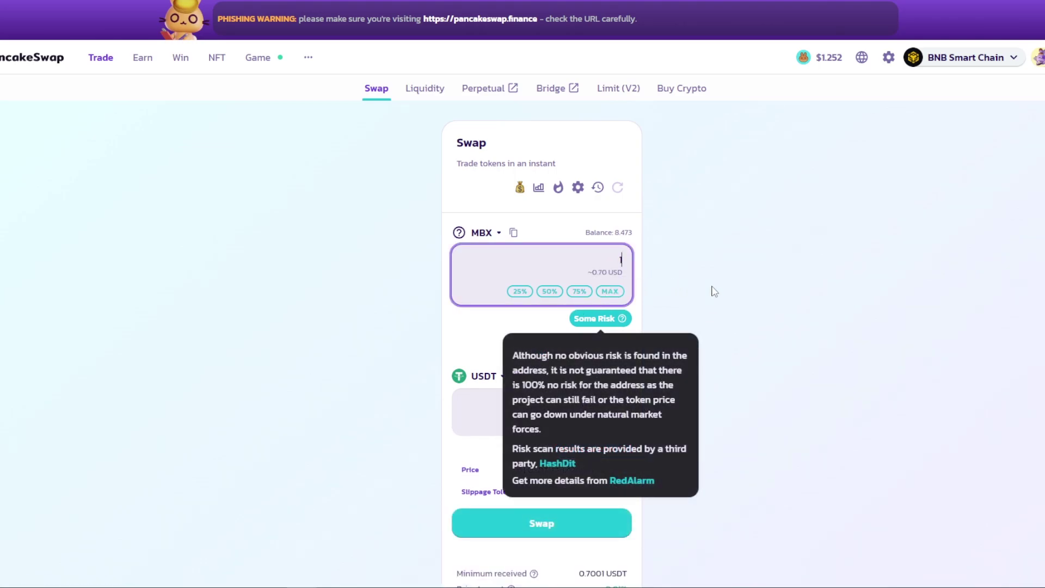
left_click(618, 293)
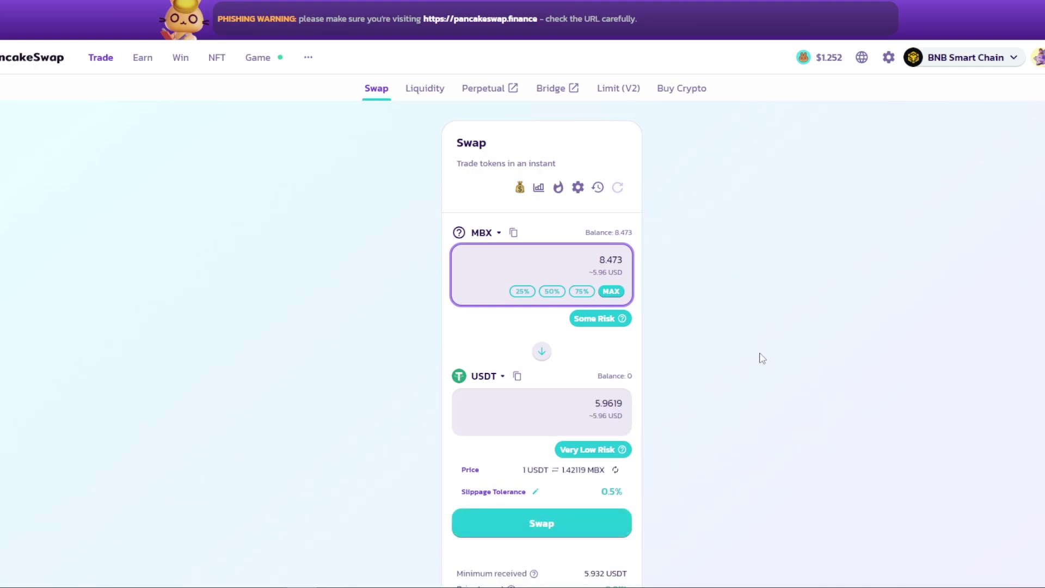
scroll(762, 358, "down", 3)
scroll(766, 359, "down", 2)
scroll(729, 315, "up", 2)
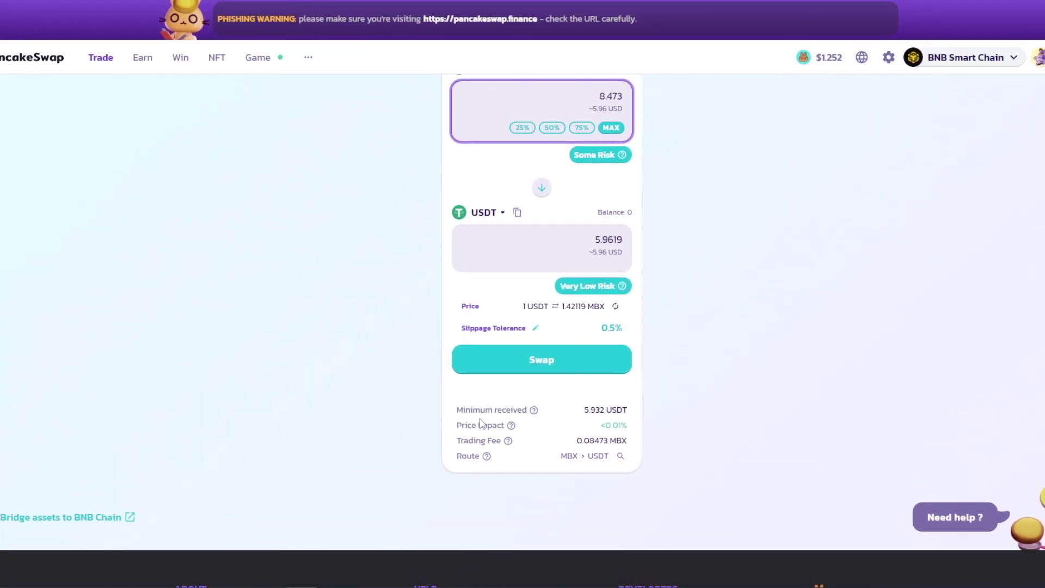
left_click_drag(584, 411, 611, 412)
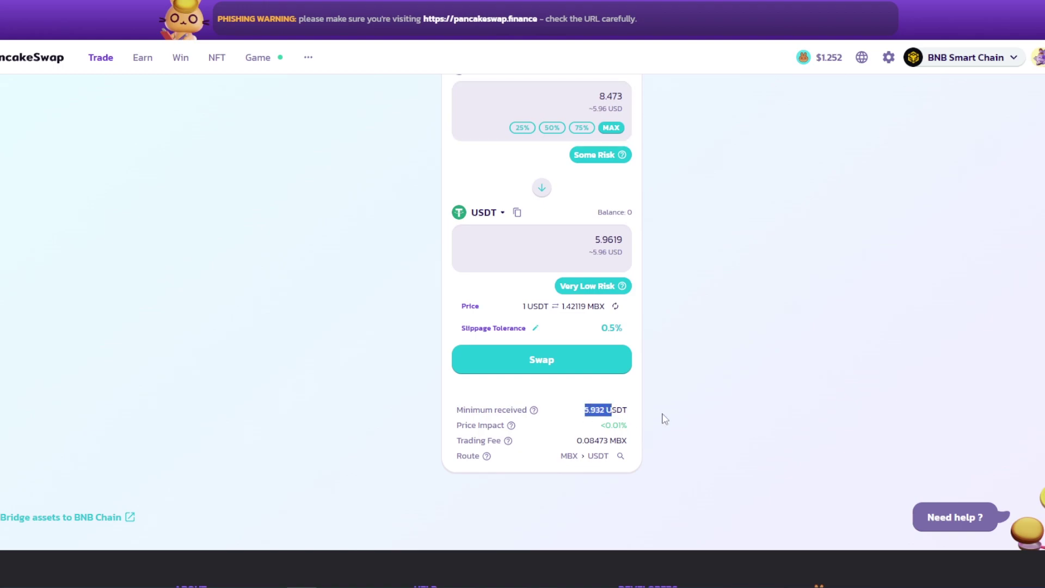
left_click(588, 414)
left_click_drag(577, 441, 628, 442)
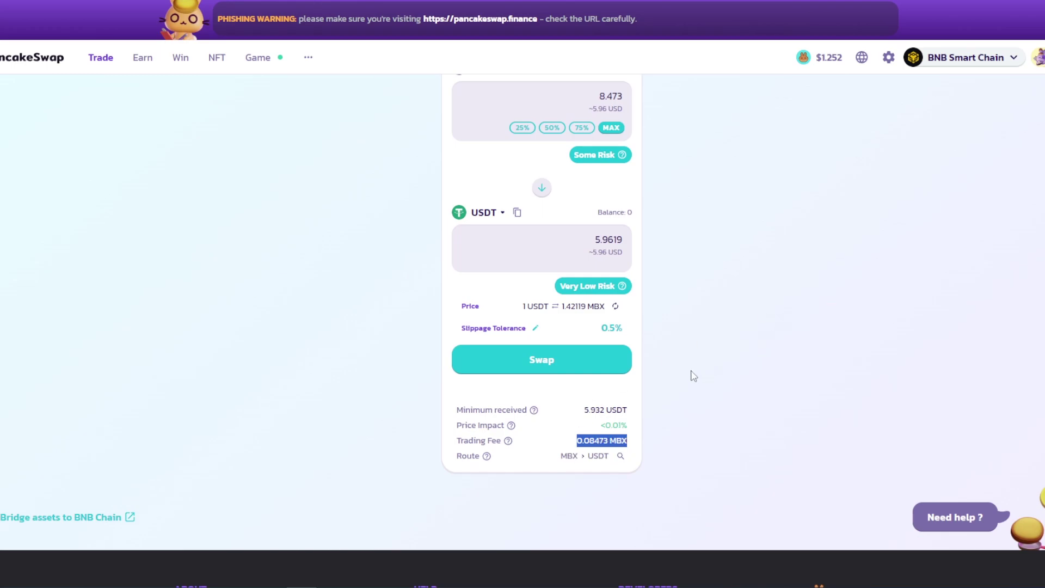
scroll(694, 376, "up", 3)
scroll(697, 376, "down", 2)
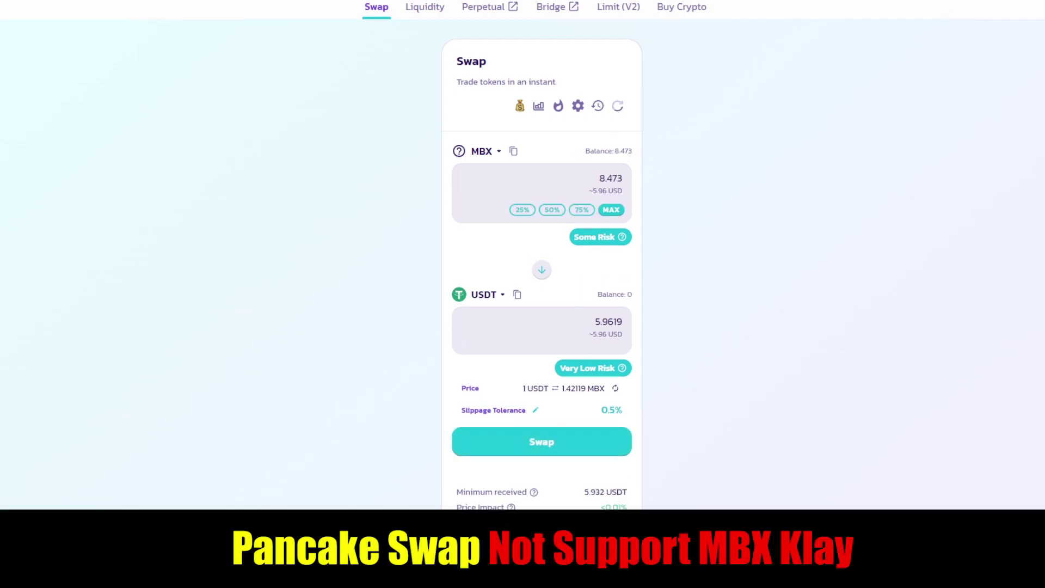
Check wallet balances, then view Liquidity listing closed MBX-BNB and MBX-USDT LP positions.
left_click(978, 1)
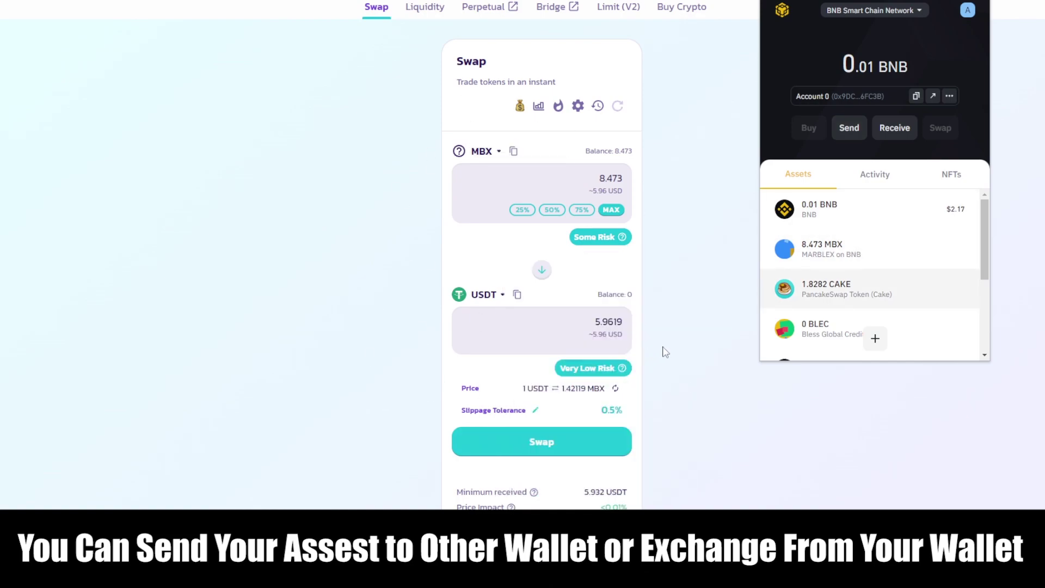
key("Escape")
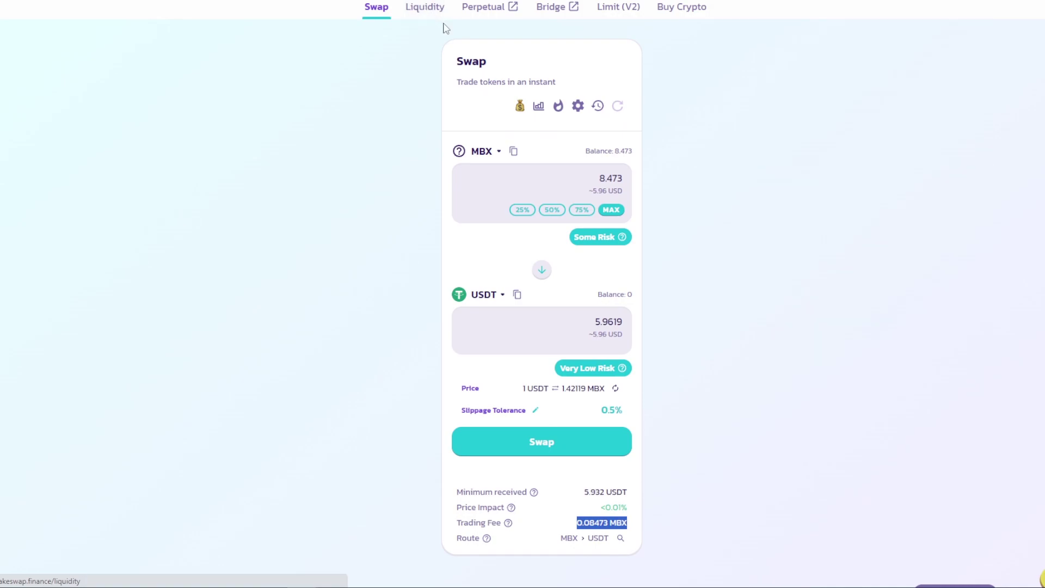
left_click(444, 25)
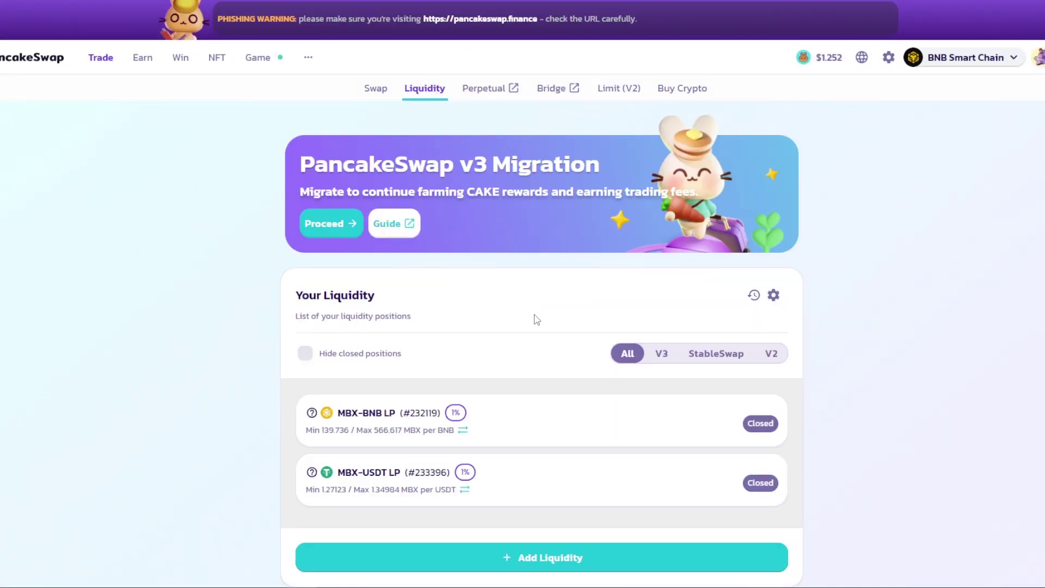